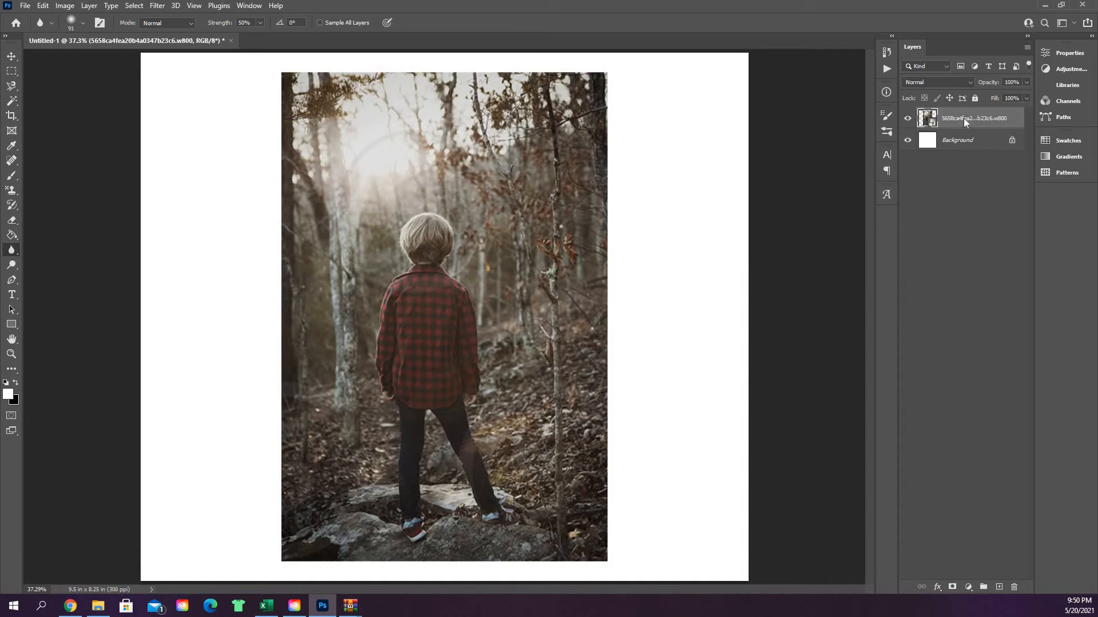
Step: Rasterize the layer holding the photo of the boy in the forest
right_click(963, 118)
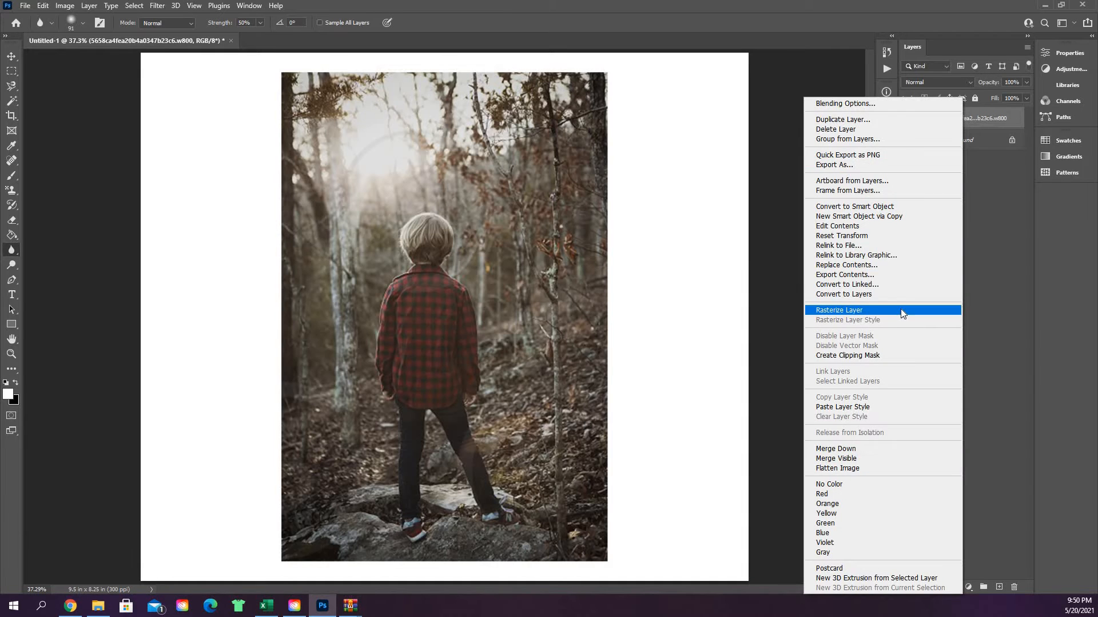
click(902, 313)
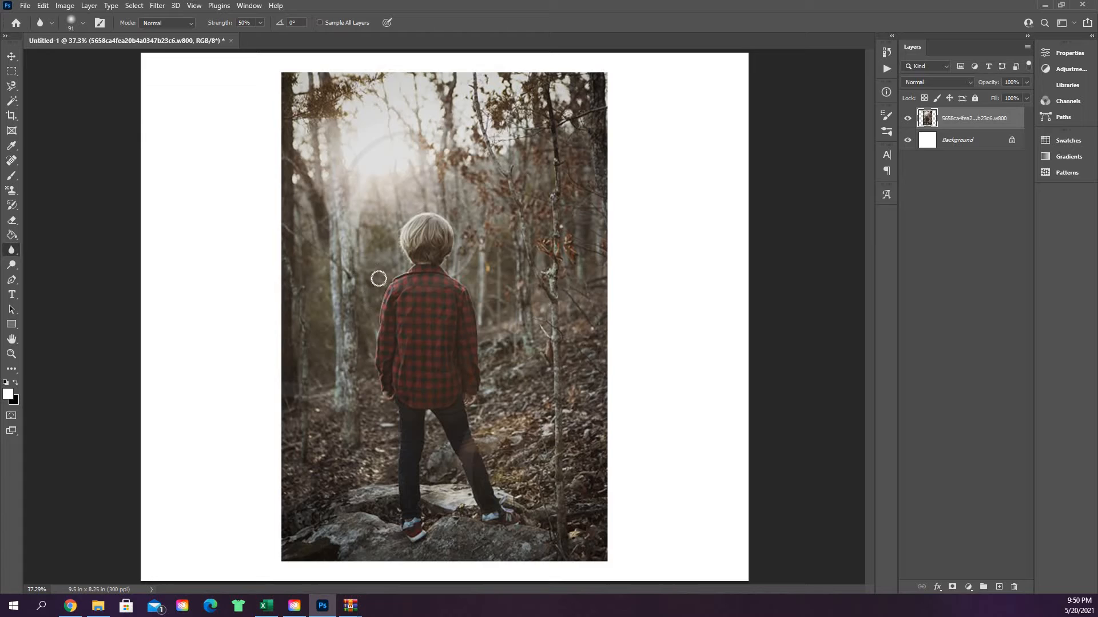
Step: Set up the Blur tool with a Hard Round brush of 250 px and 100% hardness
key(bracketright)
key(bracketright)
key(bracketright)
key(bracketright)
key(bracketright)
key(bracketleft)
click(80, 23)
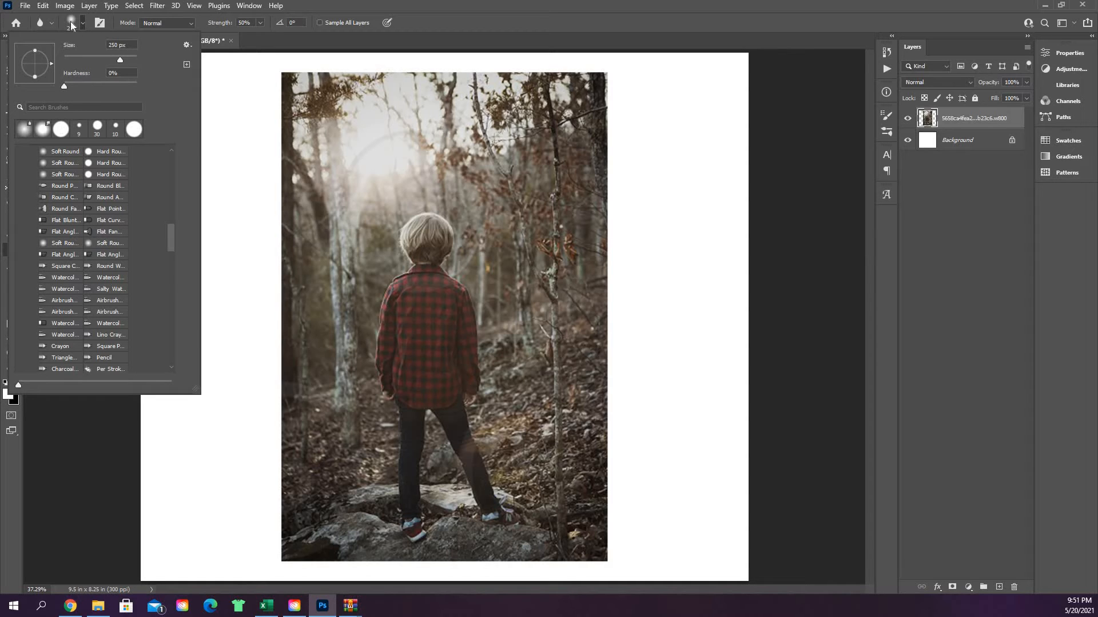
click(62, 129)
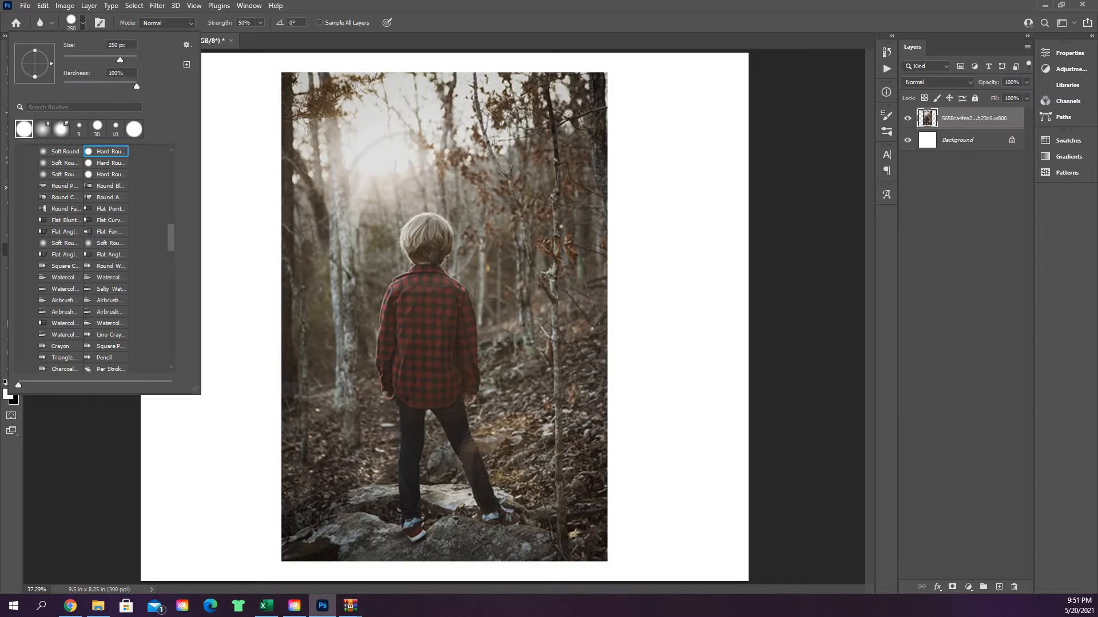
click(326, 229)
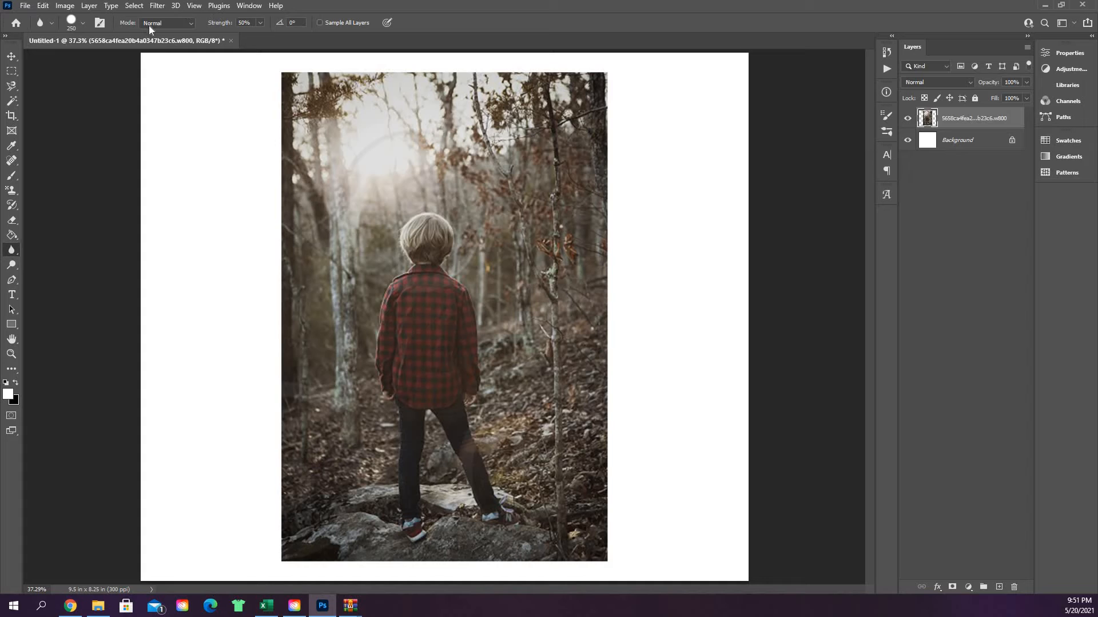
Step: Set the Blur tool's strength to 100% and blur the forest background and the photo's outer edges around the boy
click(177, 24)
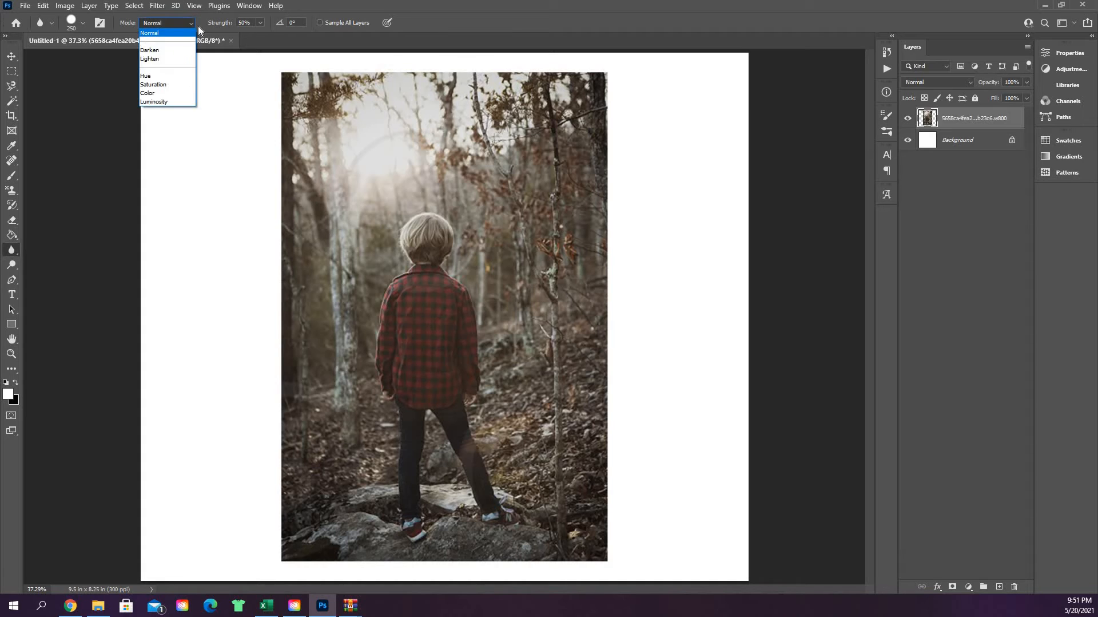
click(198, 25)
key(Tab)
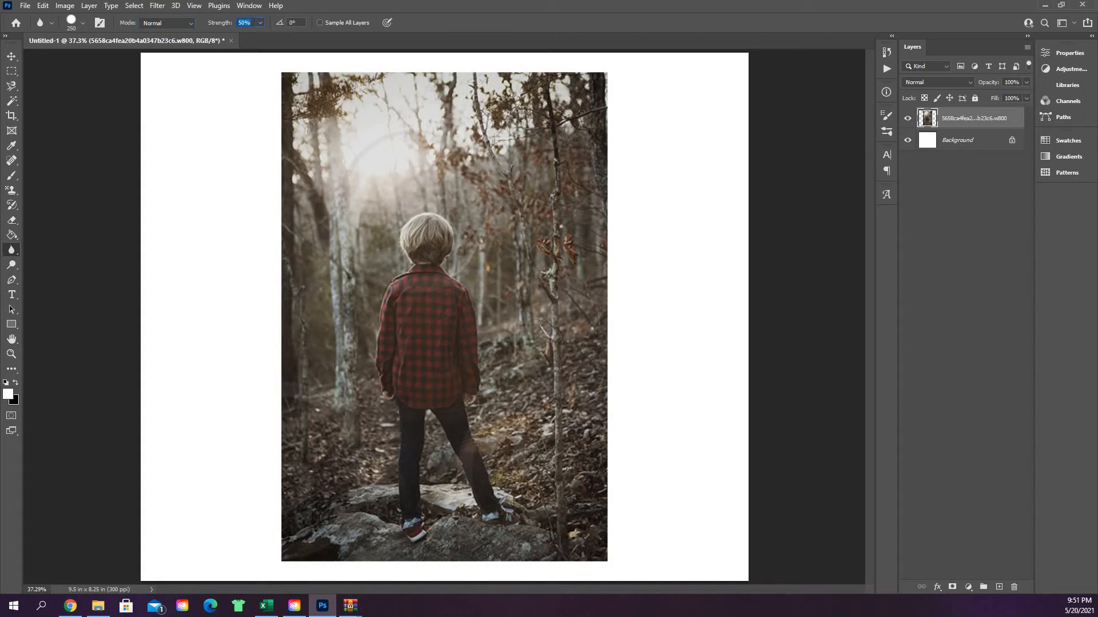
text(001)
key(Return)
text(10)
mouse_move(285, 177)
mouse_down()
mouse_move(290, 90)
mouse_move(279, 75)
mouse_up()
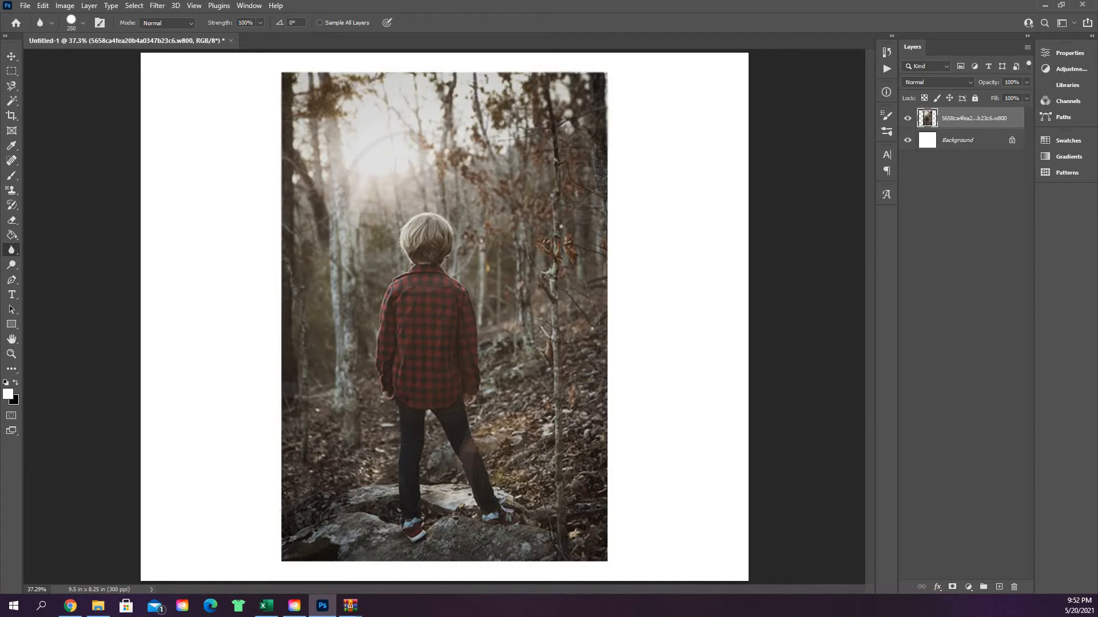
drag(280, 510, 273, 524)
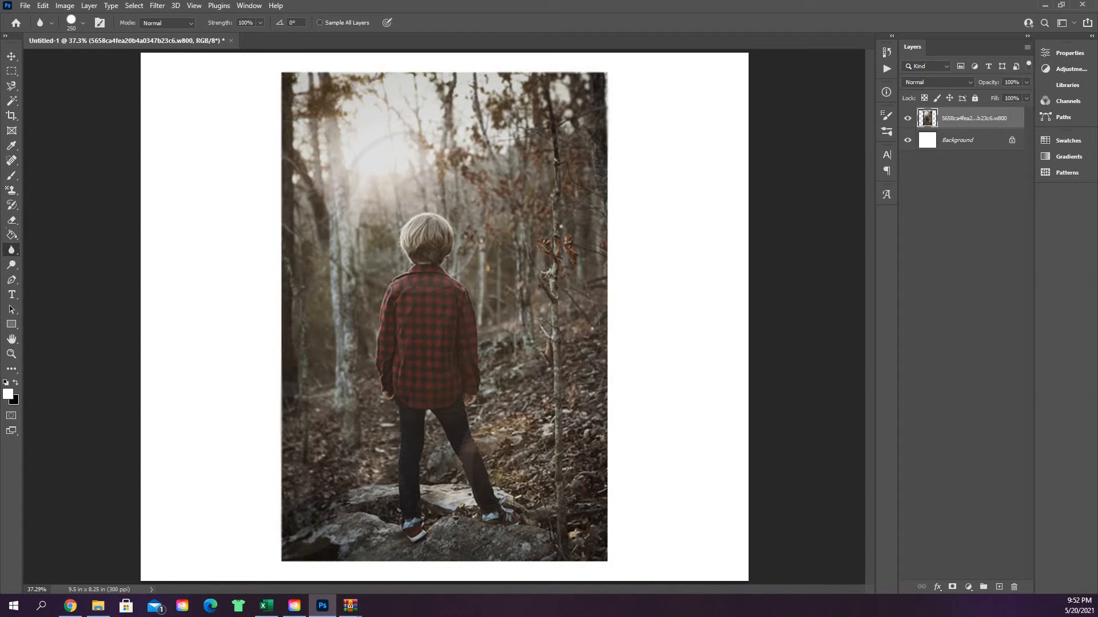
Step: Sharpen the boy's hair and plaid shirt with the Sharpen tool at 50% strength
right_click(16, 256)
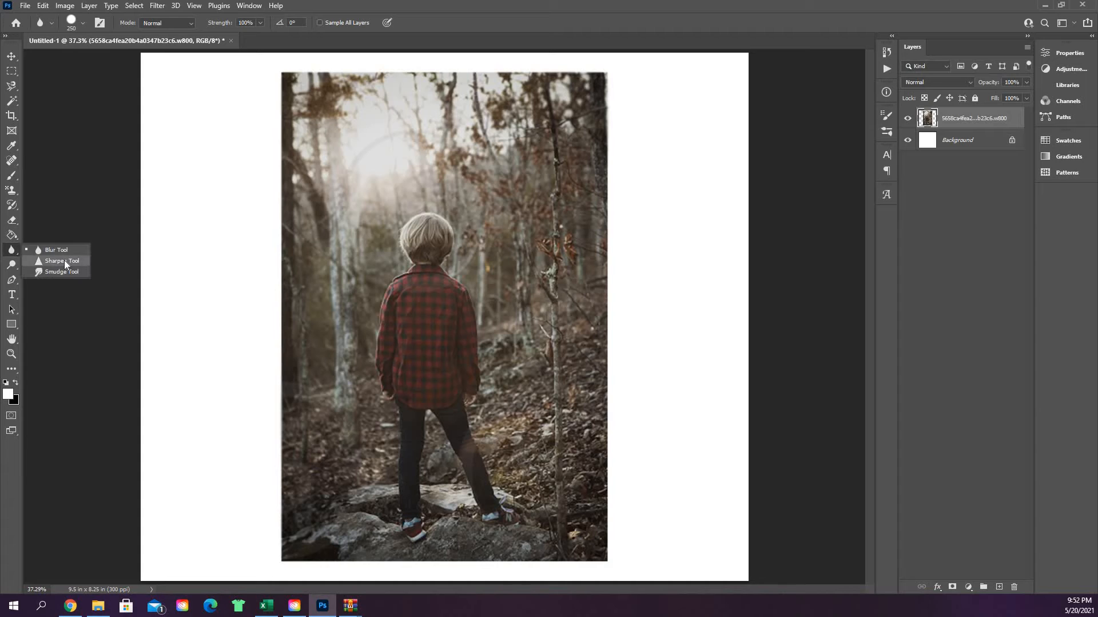
click(62, 260)
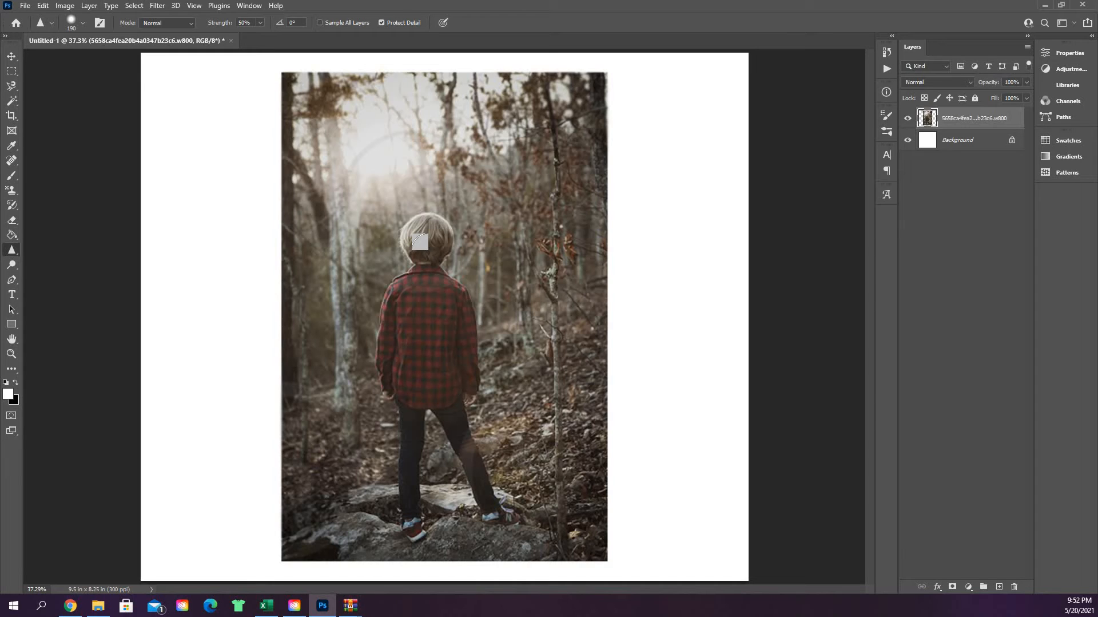
mouse_move(430, 252)
mouse_down()
mouse_move(427, 220)
mouse_move(422, 249)
mouse_up()
key(z)
click(421, 251)
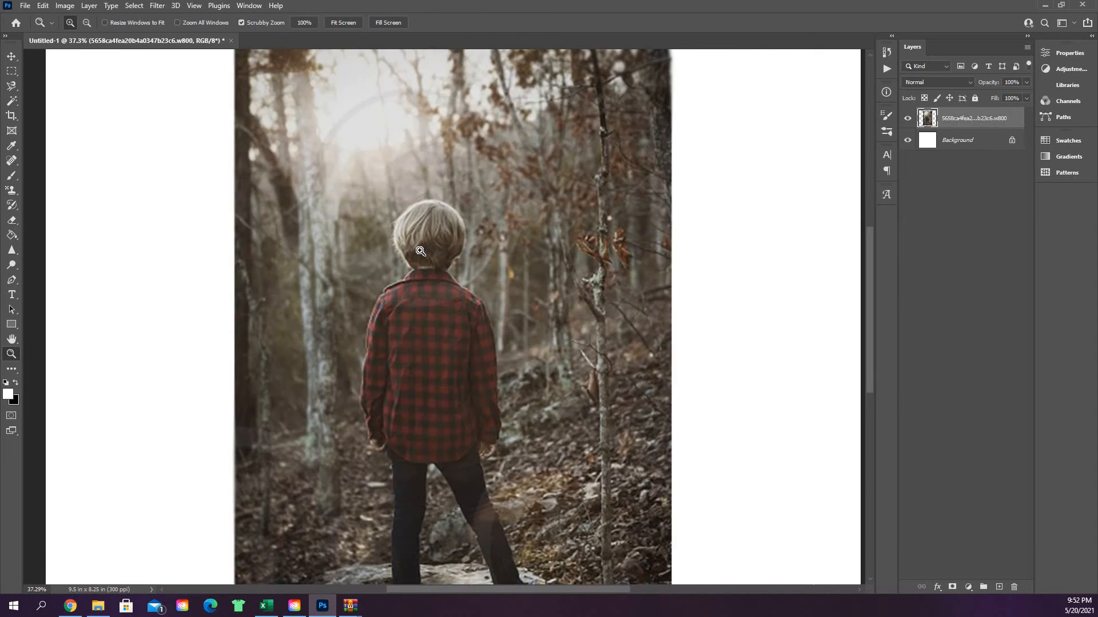
click(415, 247)
click(416, 248)
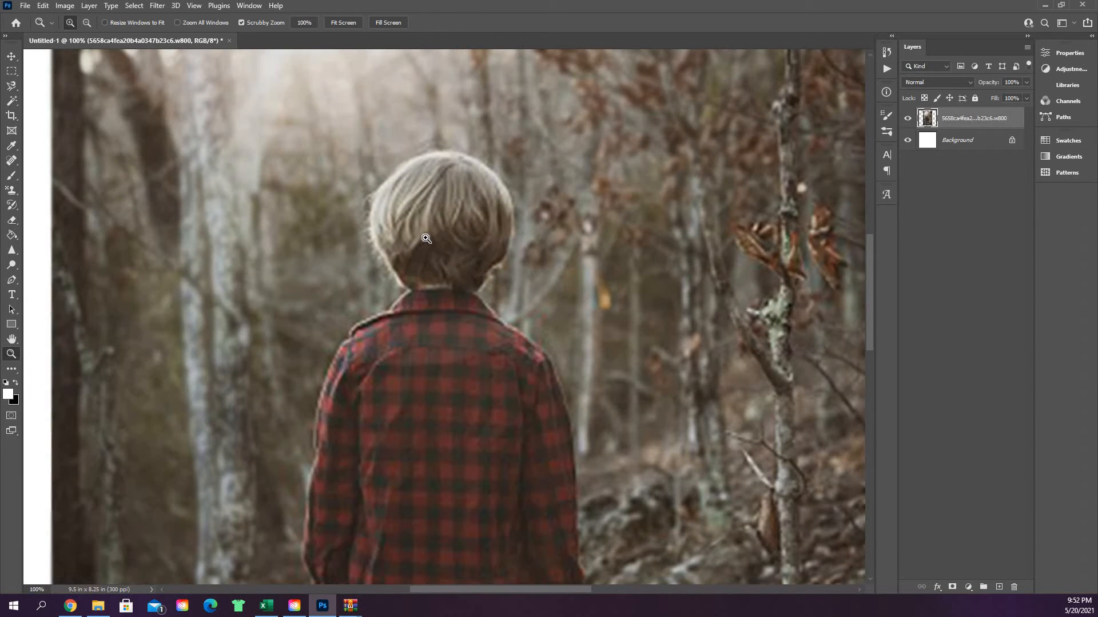
click(12, 250)
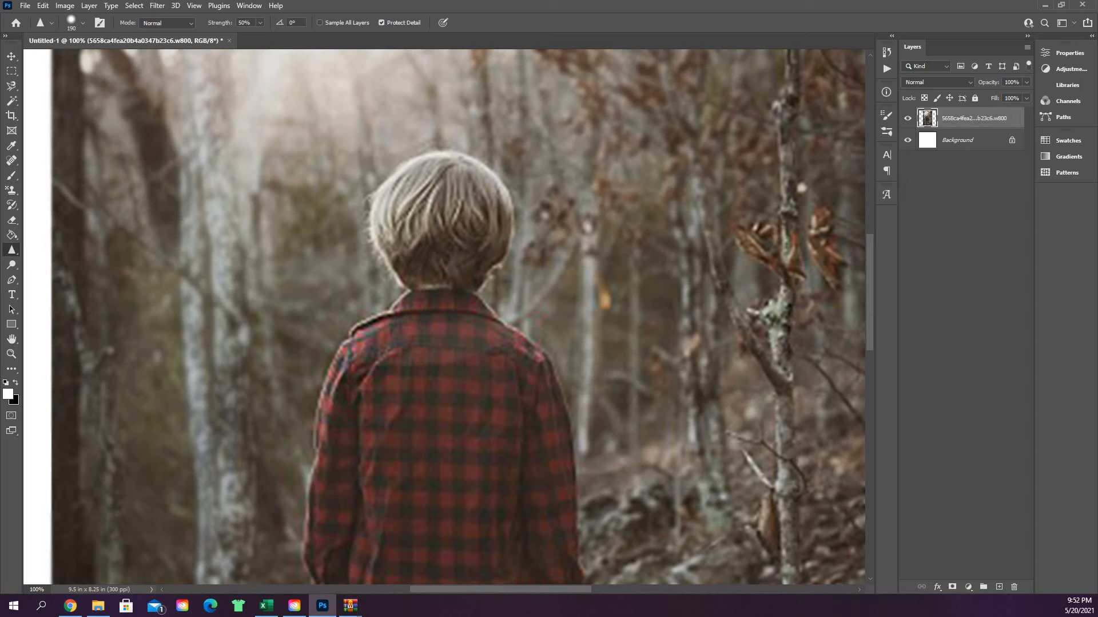
key(t)
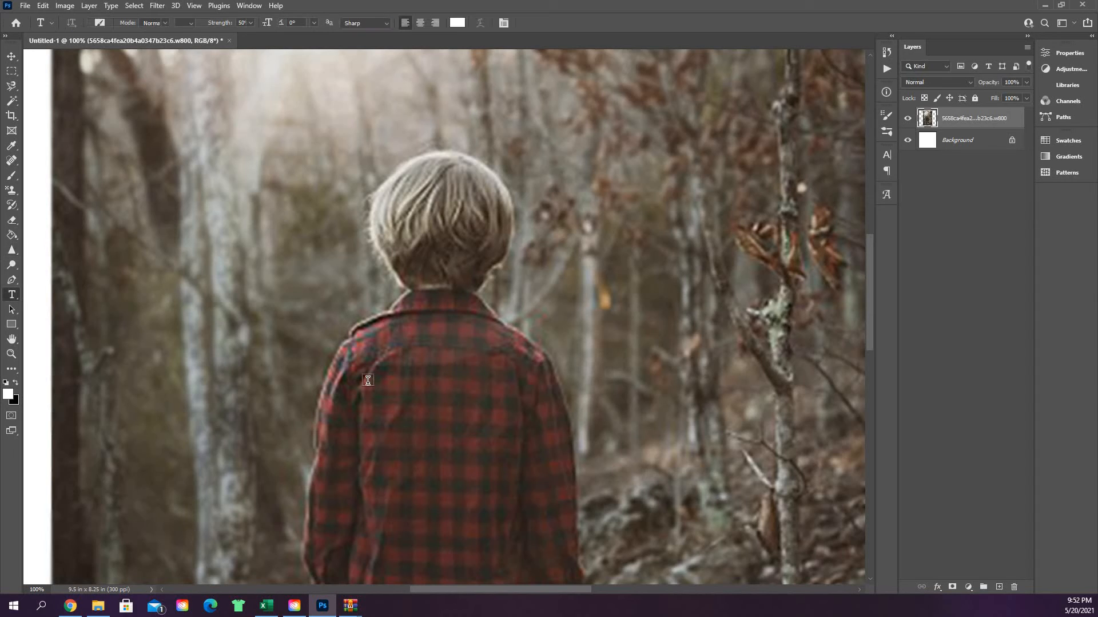
click(14, 57)
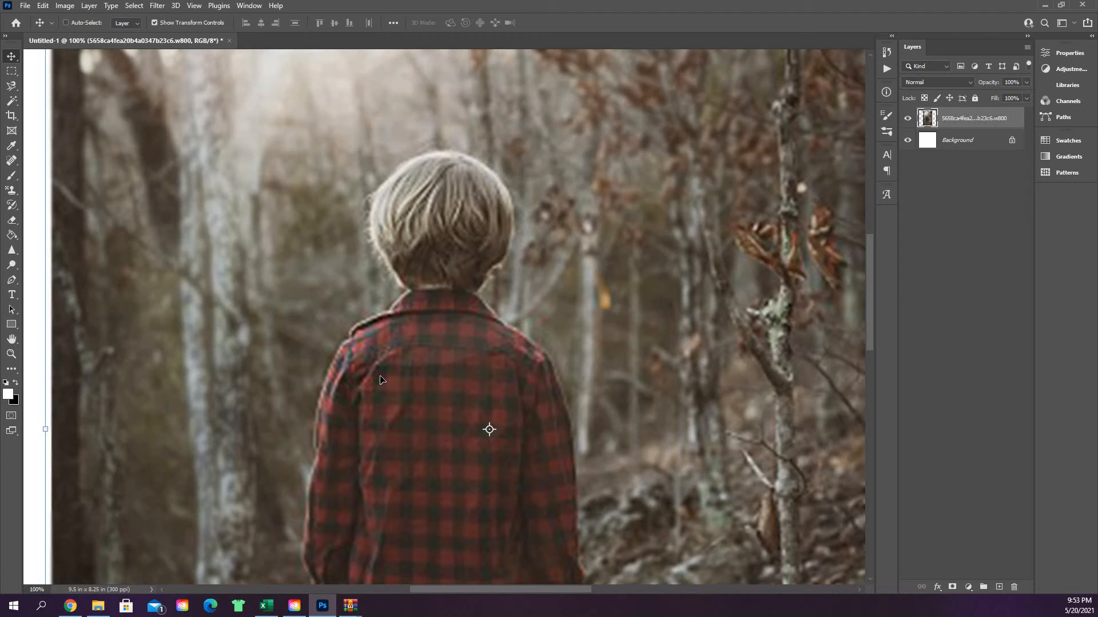
key(ctrl)
click(11, 250)
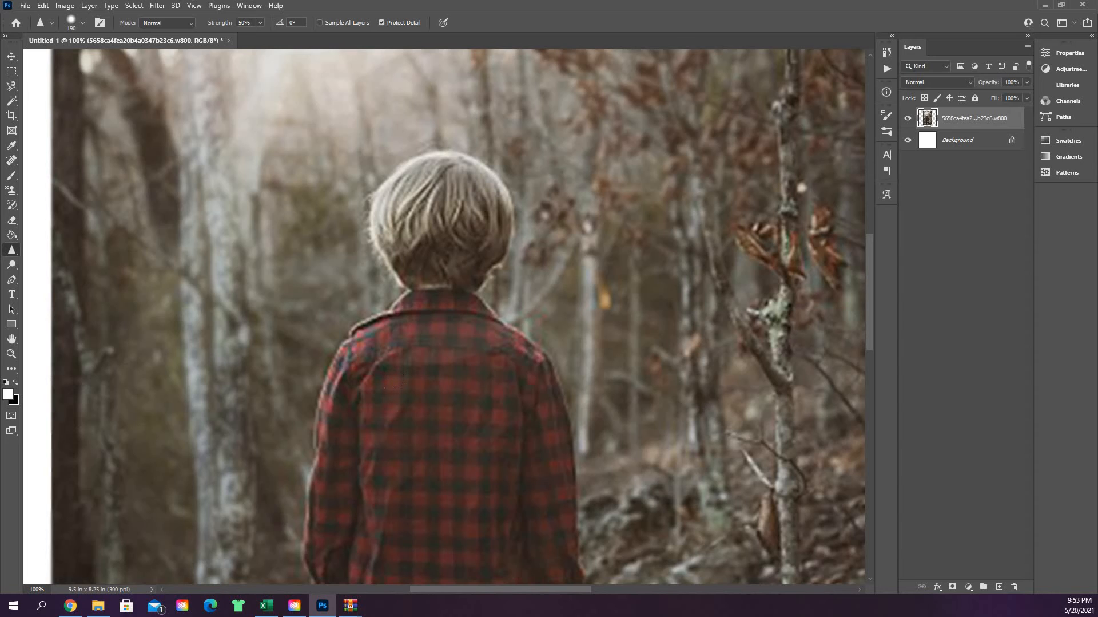
Step: Smudge the light flare out of the boy's right trouser leg using the Smudge tool with a 35 px brush at 50% strength
right_click(16, 248)
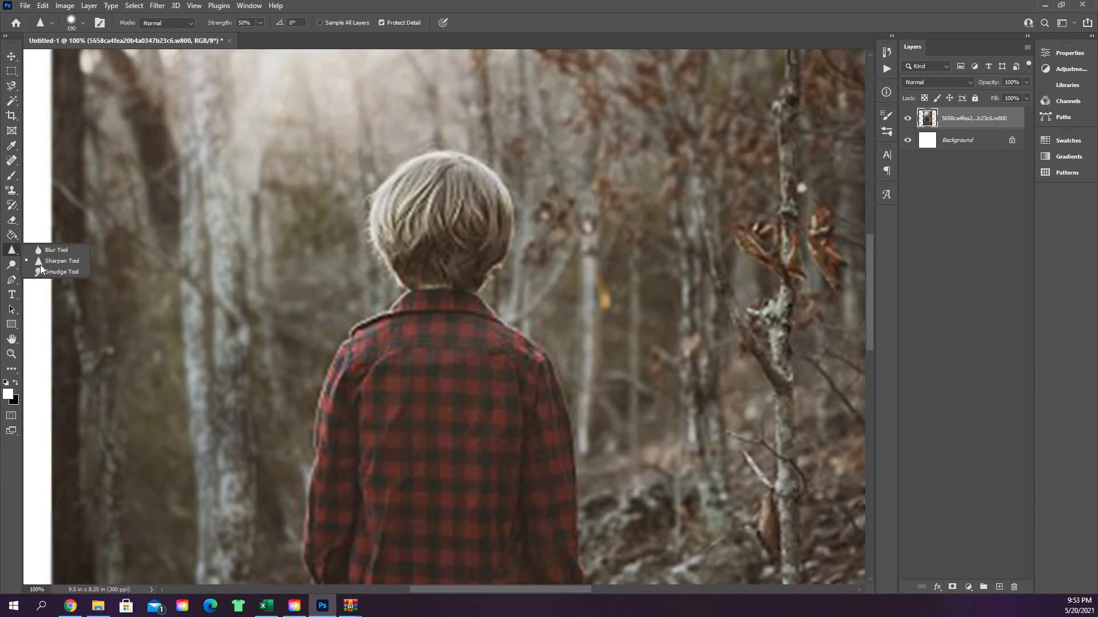
click(55, 271)
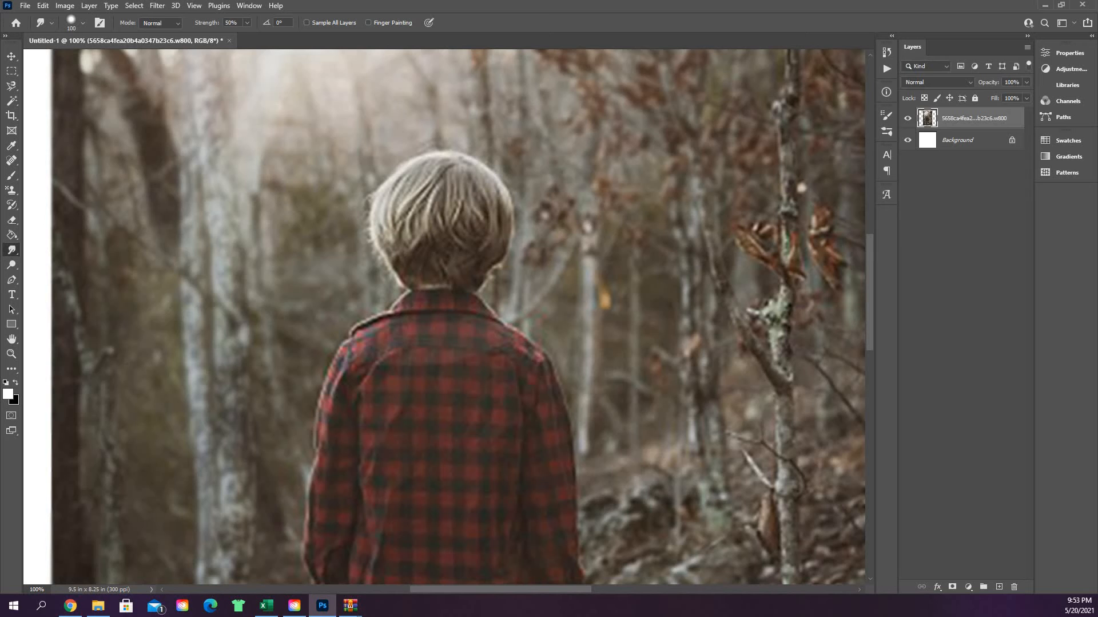
scroll(458, 314, down, 8)
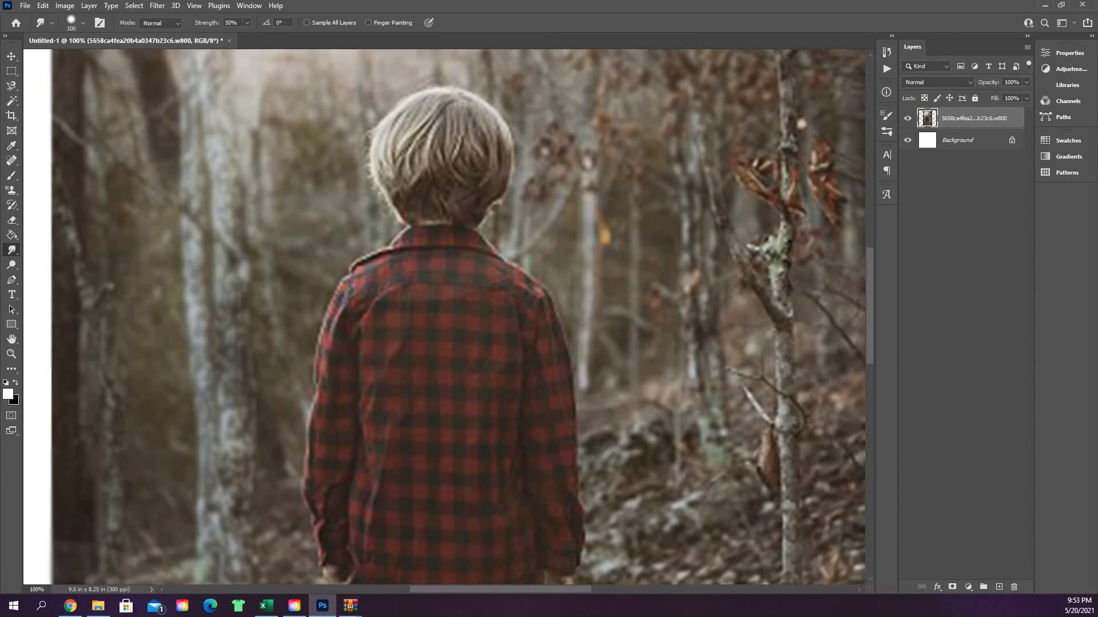
scroll(458, 314, down, 8)
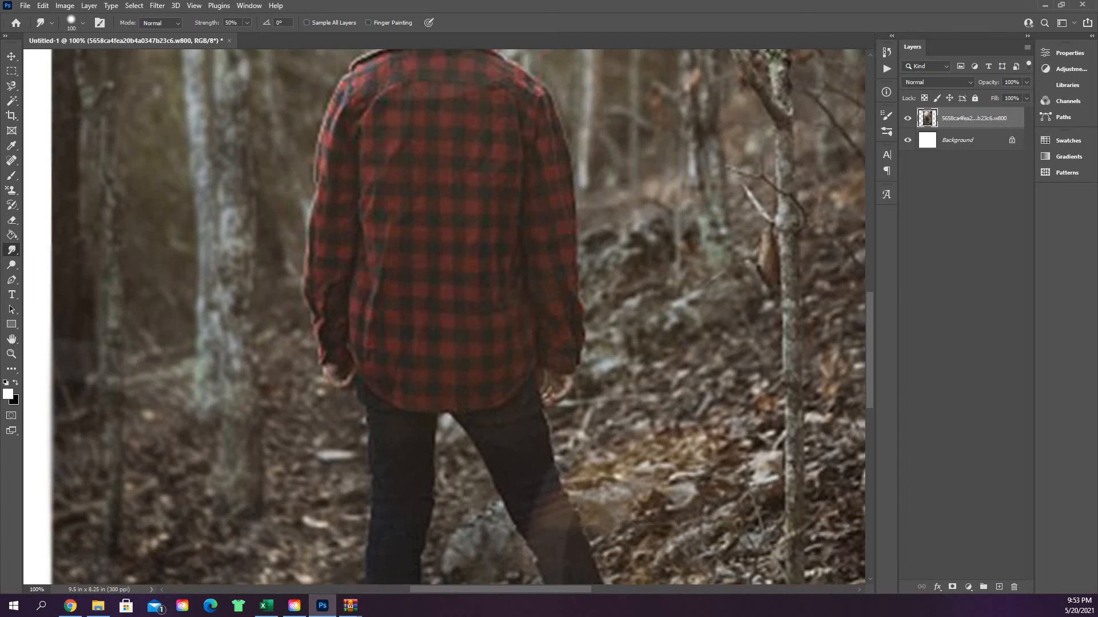
scroll(458, 314, down, 5)
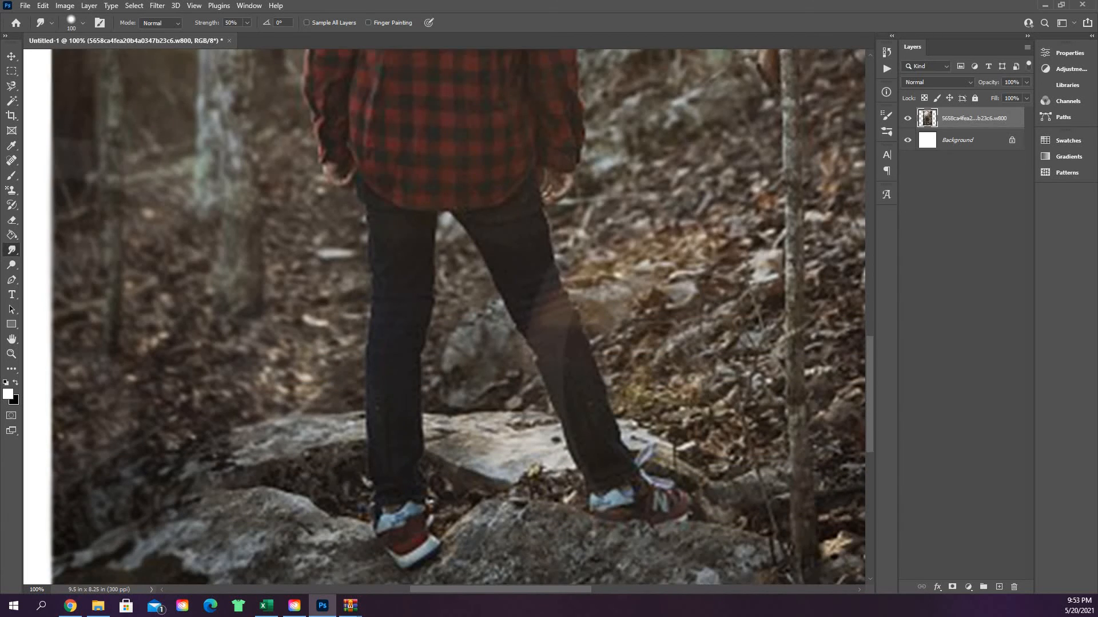
scroll(457, 315, up, 5)
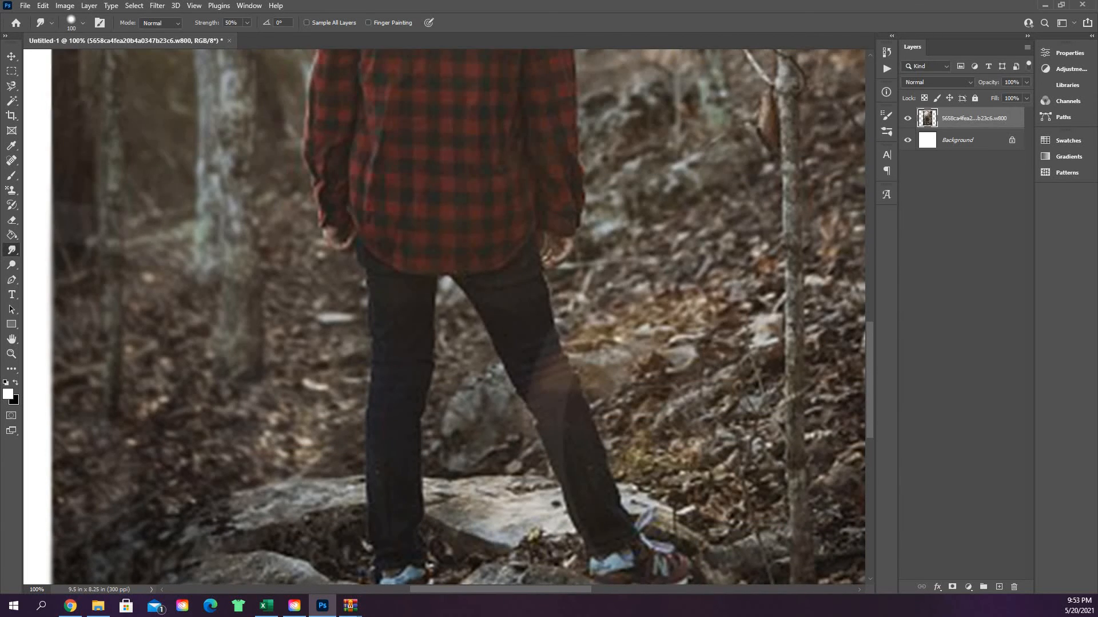
scroll(458, 315, up, 3)
scroll(458, 314, down, 2)
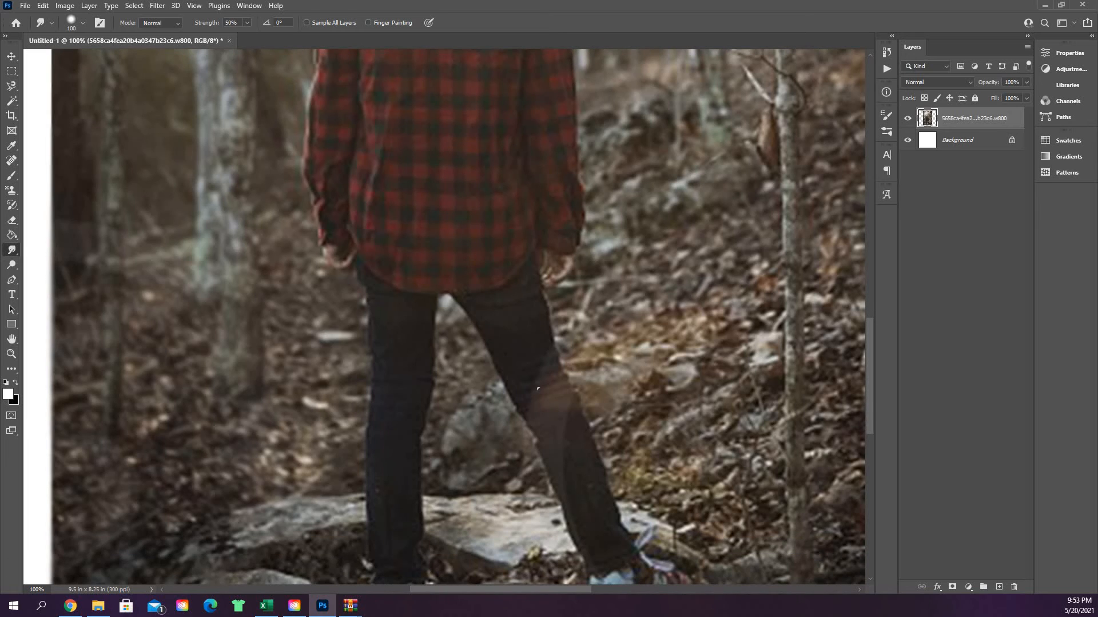
key(bracketleft)
key(bracketleft)
key(bracketleft)
key(bracketleft)
key(bracketleft)
key(bracketleft)
key(bracketleft)
drag(561, 419, 564, 399)
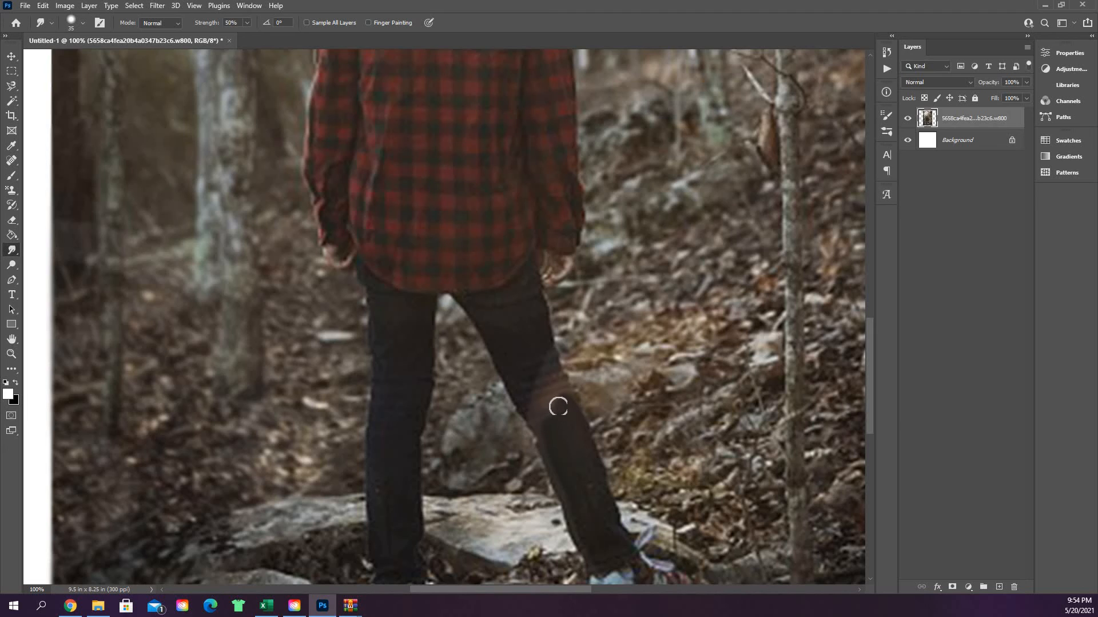
mouse_move(559, 406)
mouse_down()
mouse_move(525, 382)
mouse_move(555, 436)
mouse_move(535, 408)
mouse_move(551, 410)
mouse_move(534, 404)
mouse_move(557, 418)
mouse_move(536, 379)
mouse_move(541, 401)
mouse_move(557, 407)
mouse_move(542, 346)
mouse_move(559, 405)
mouse_move(538, 360)
mouse_move(542, 393)
mouse_move(552, 406)
mouse_move(551, 371)
mouse_move(564, 397)
mouse_move(546, 396)
mouse_move(565, 428)
mouse_move(539, 391)
mouse_move(567, 444)
mouse_move(559, 404)
mouse_move(577, 428)
mouse_move(560, 397)
mouse_up()
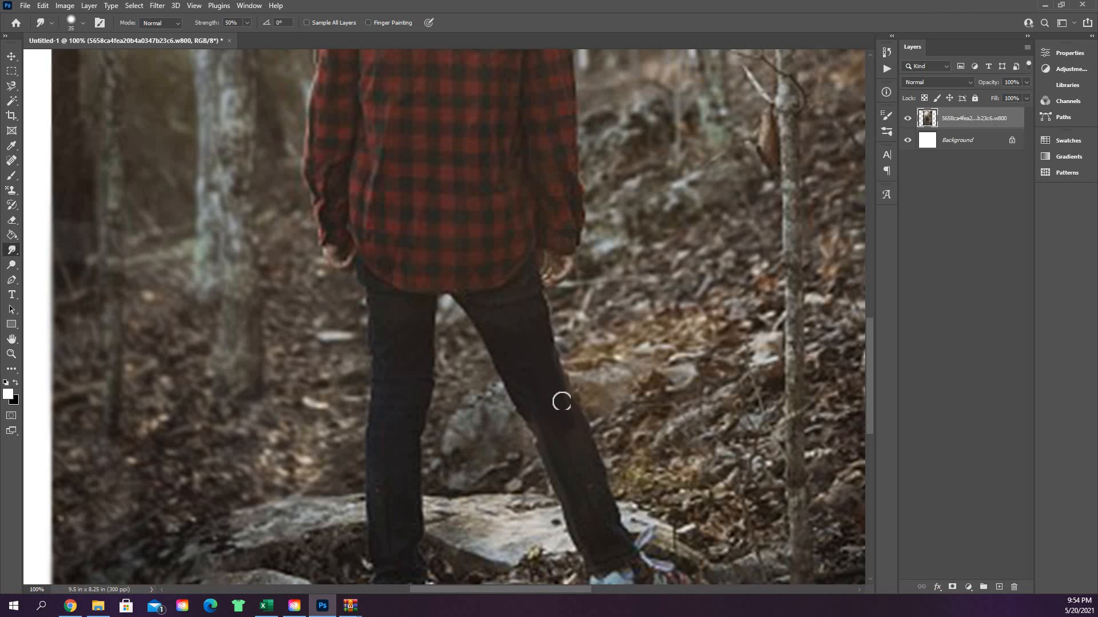
Step: Switch from the Smudge tool to the Dodge tool with the whole photo in view
key(z)
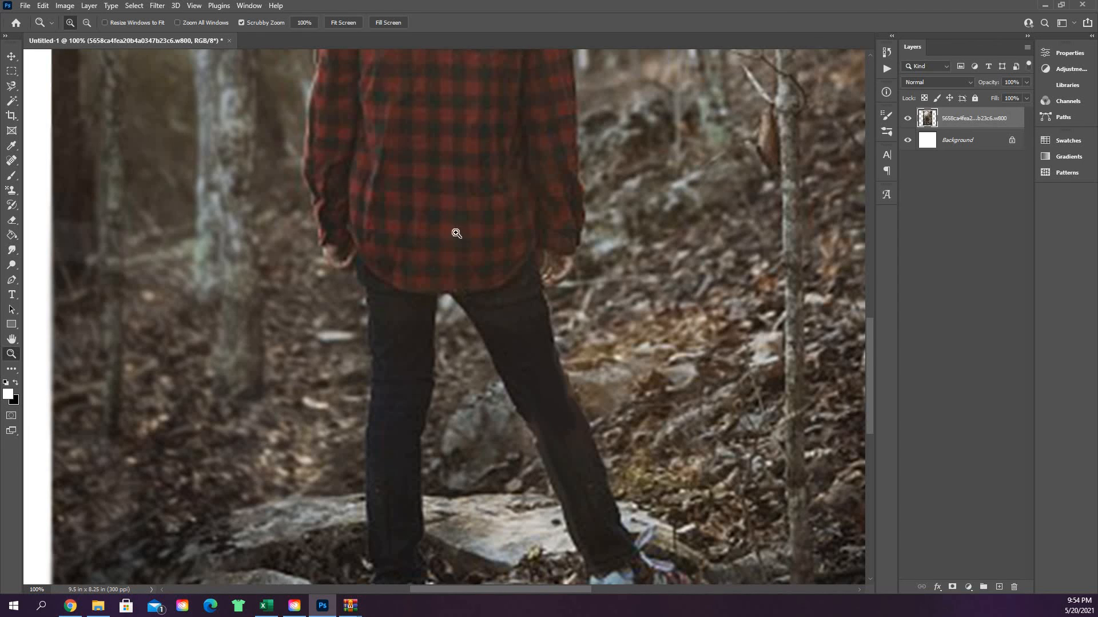
click(344, 22)
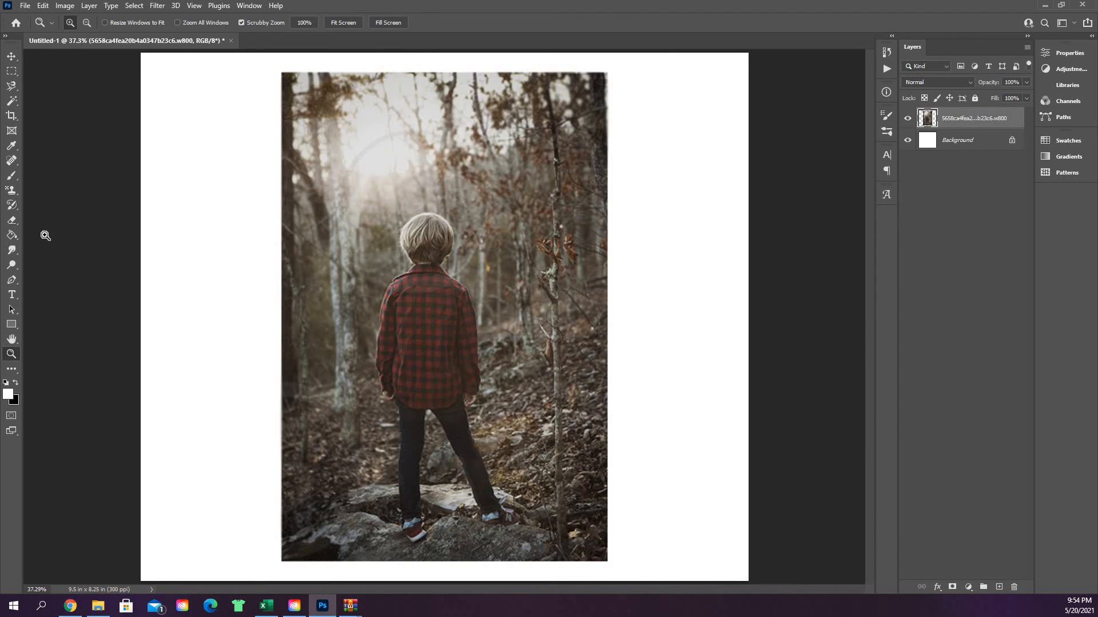
click(12, 252)
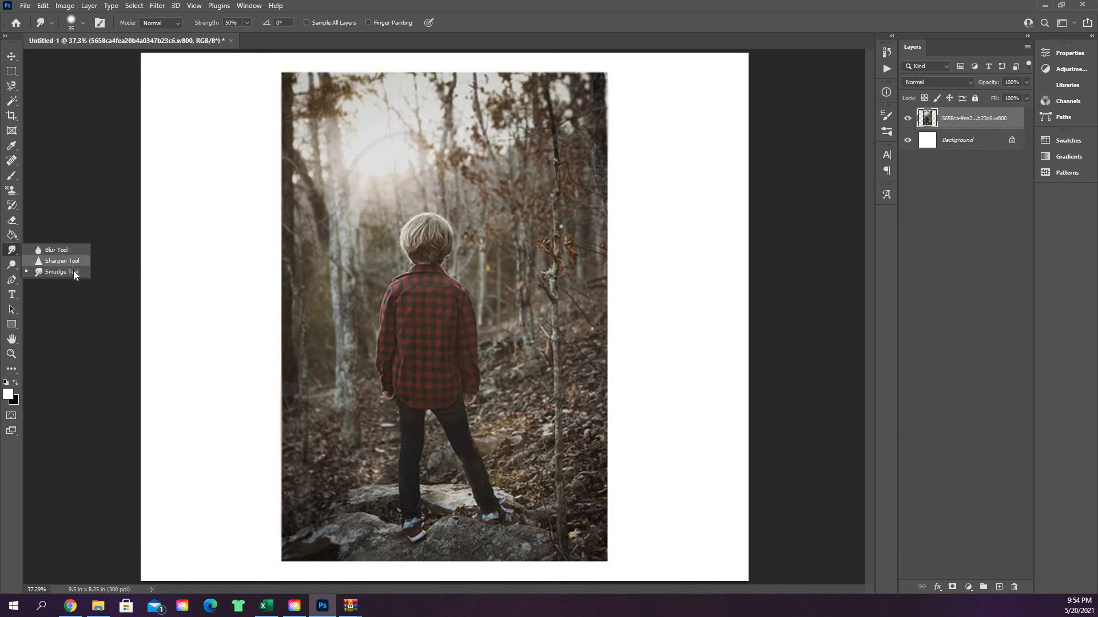
click(14, 268)
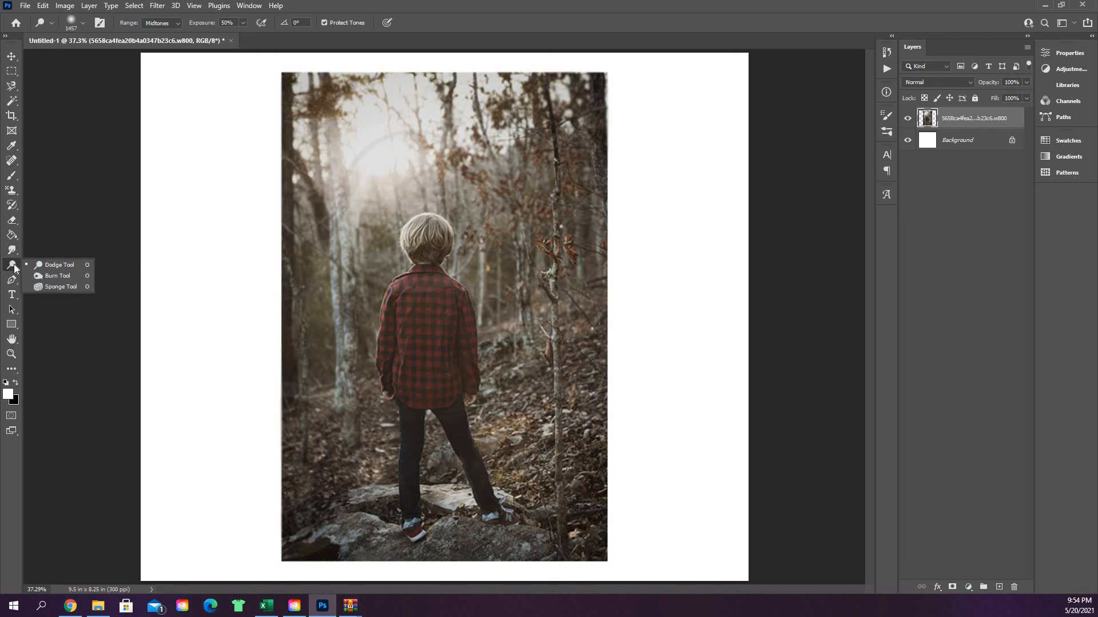